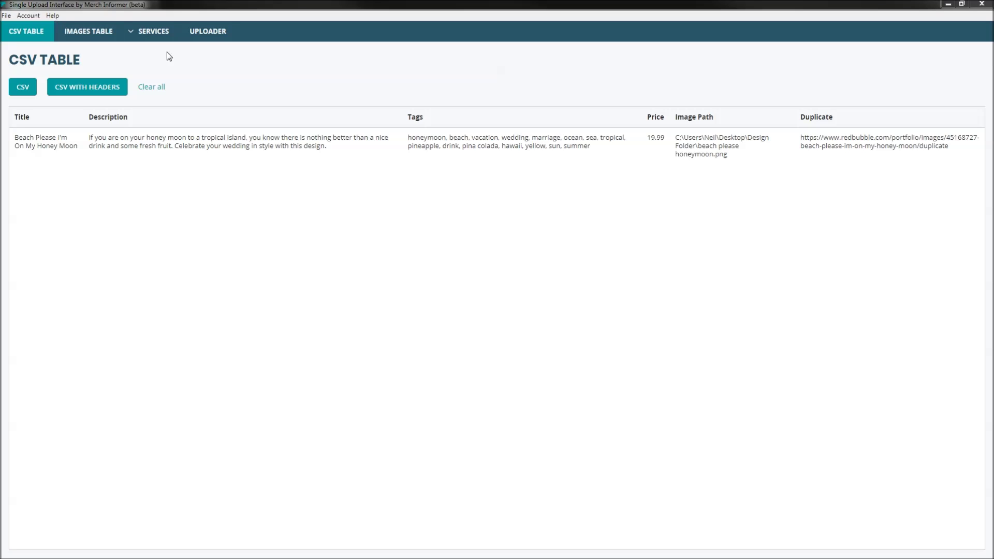
Step: Open the Teespring service settings, and in Chrome view the Classic Pullover Hoodie of the "Beach Please I'm On My Honey Moon" listing
click(153, 31)
click(156, 78)
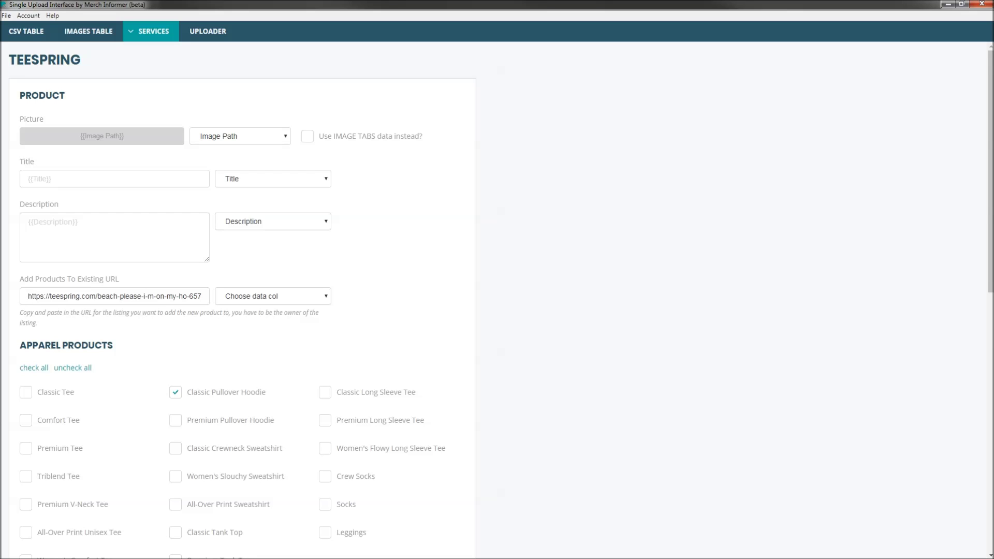
key(alt+Tab)
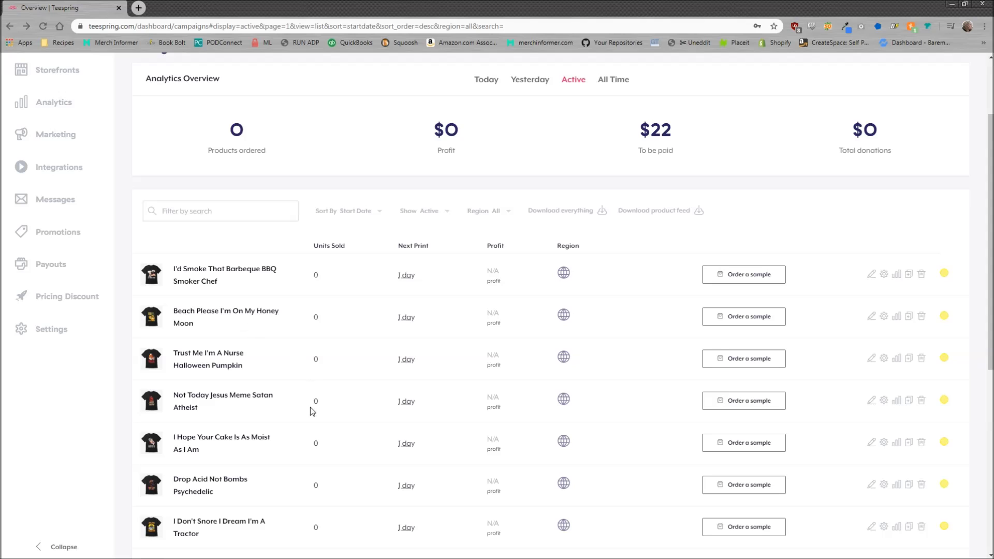
click(195, 316)
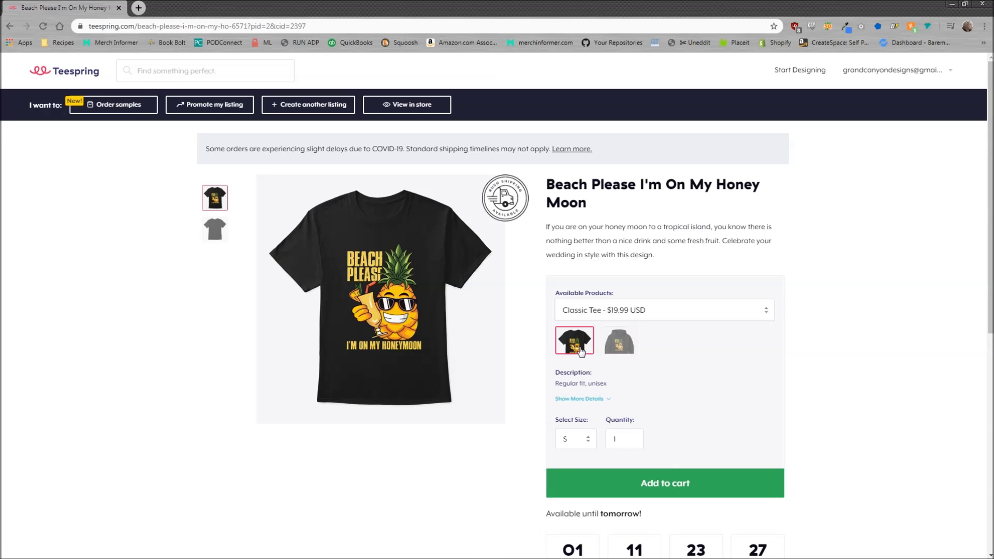
click(622, 347)
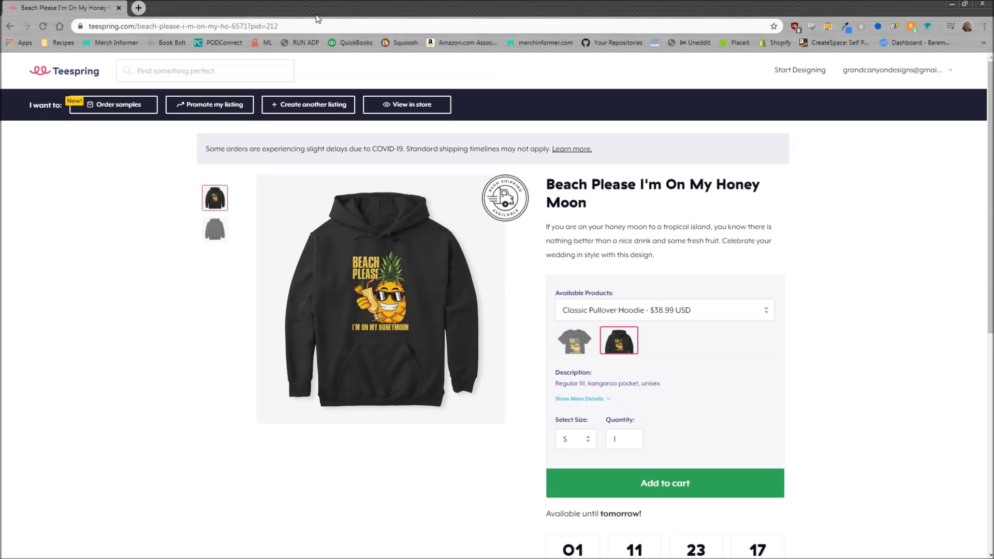
Step: Copy the hoodie listing's URL and use it to replace the Add Products To Existing URL entry in the Single Upload Interface
click(307, 24)
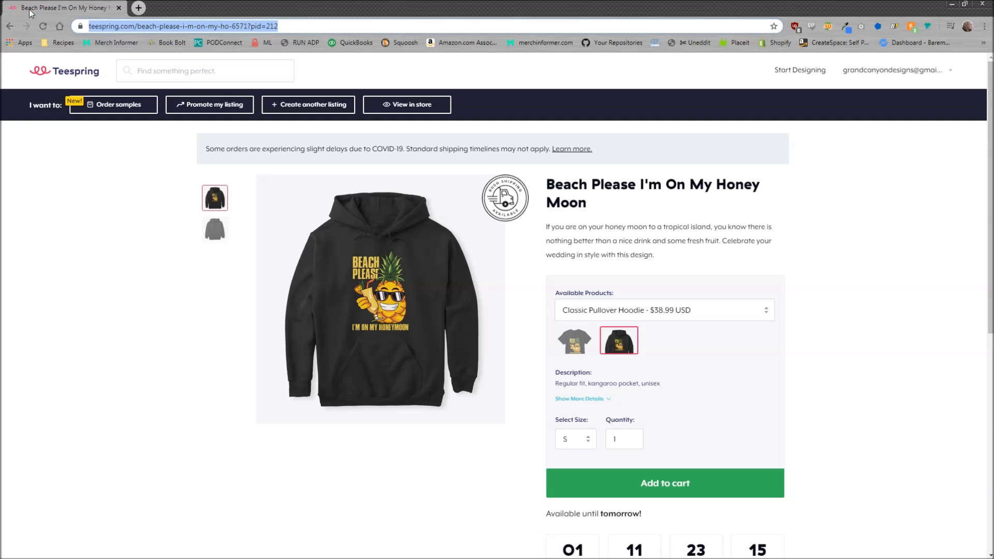
click(952, 4)
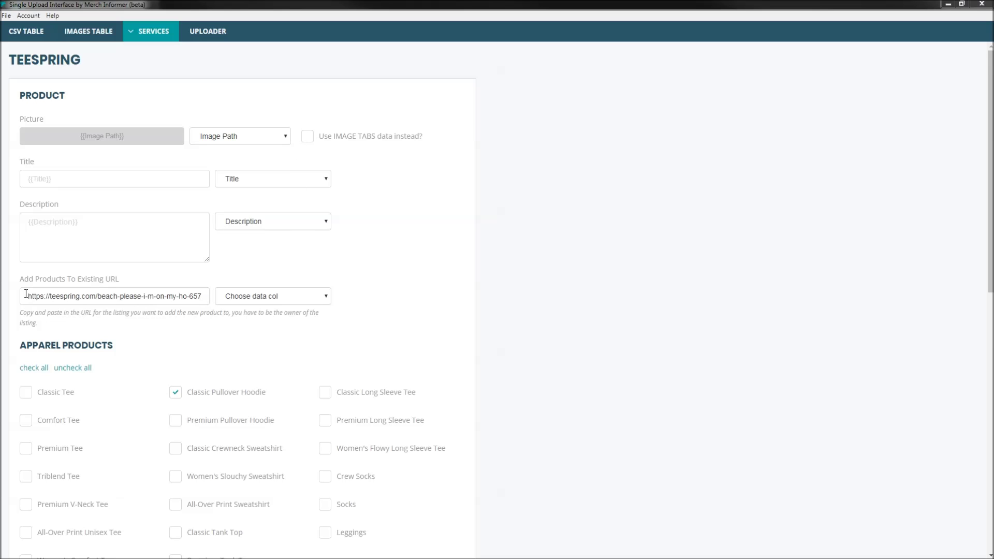
drag(27, 296, 265, 297)
key(BackSpace)
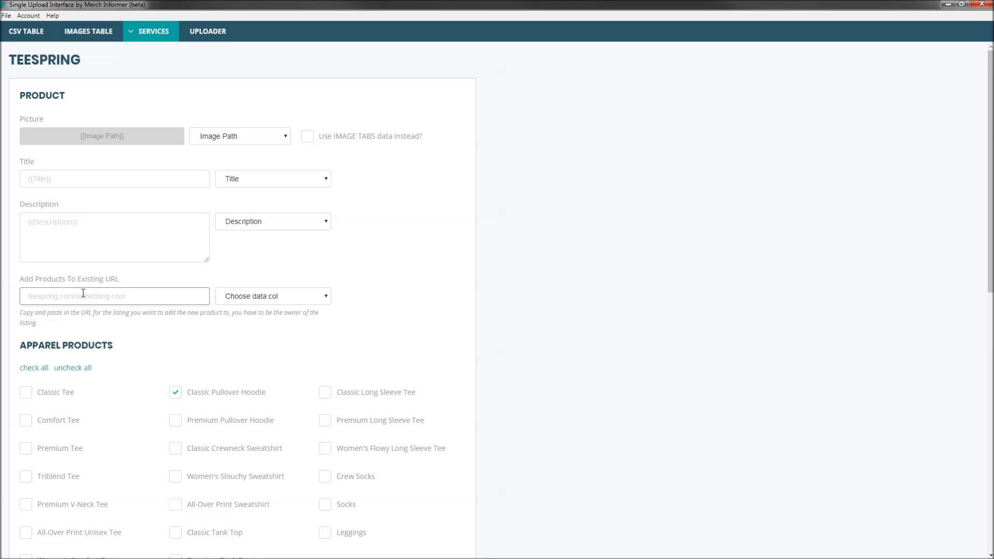
key(ctrl+v)
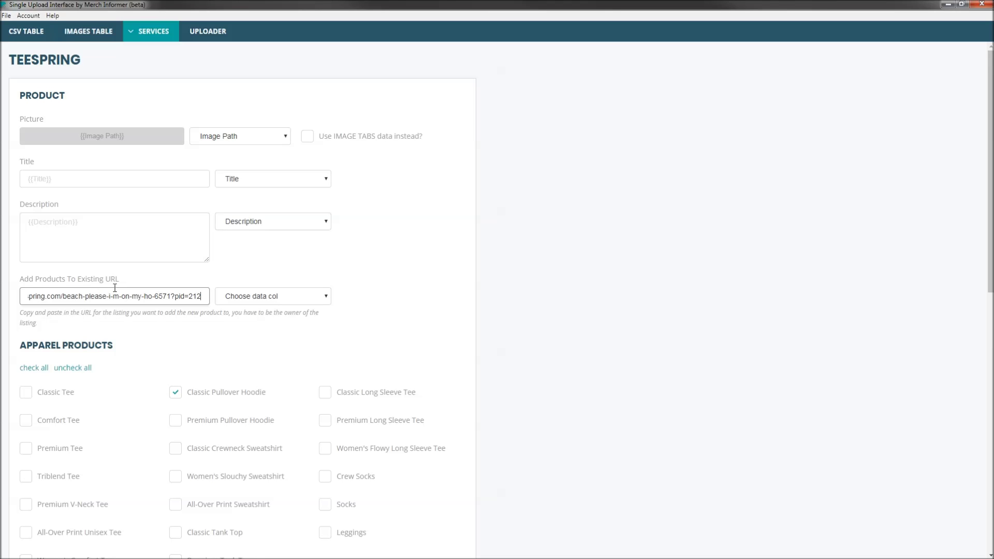
Step: Deselect Classic Pullover Hoodie and select Classic Tank Top in the apparel products
scroll(229, 286, down, 2)
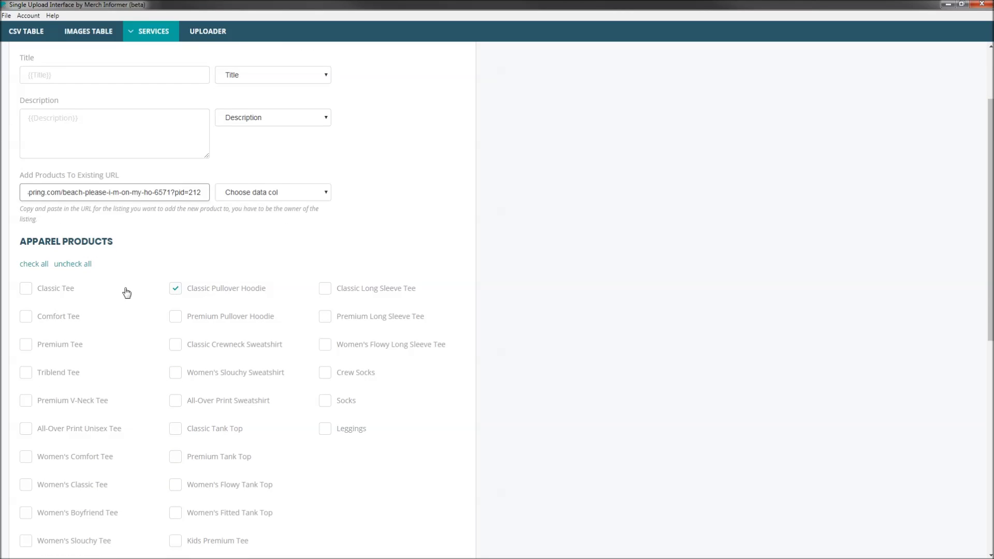
click(176, 288)
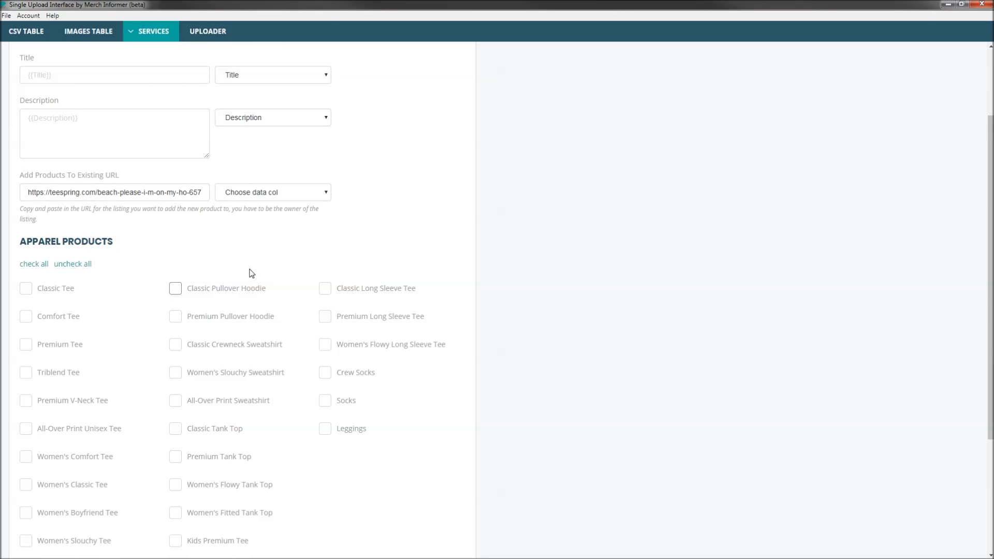
click(174, 429)
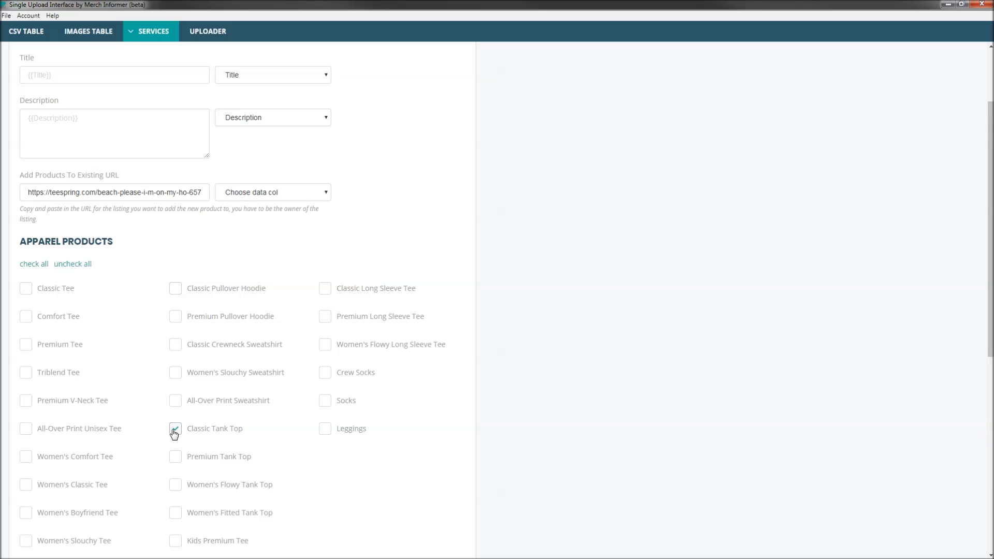
scroll(262, 342, down, 8)
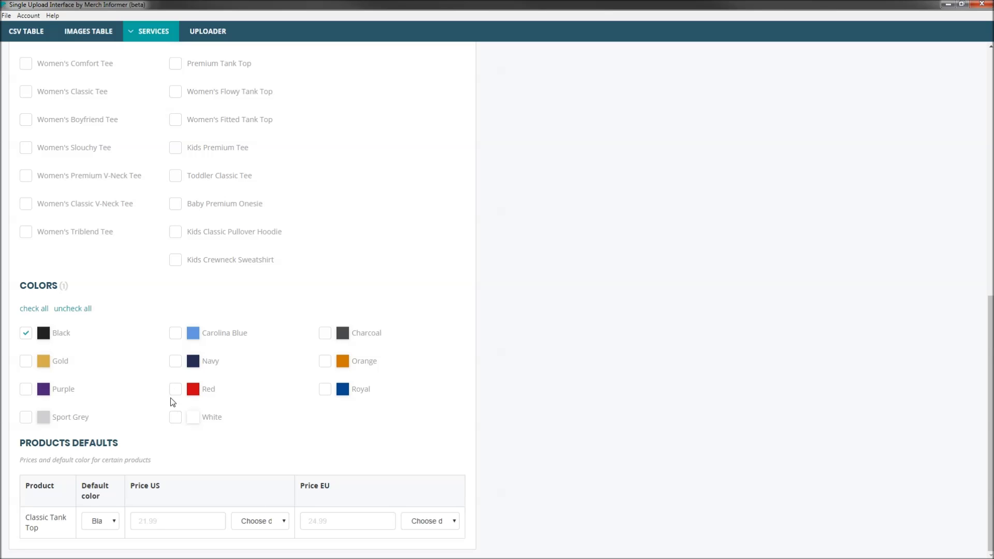
Step: In the uploader, choose Teespring instead of Printify as the service and start uploading the Classic Tank Top
click(207, 32)
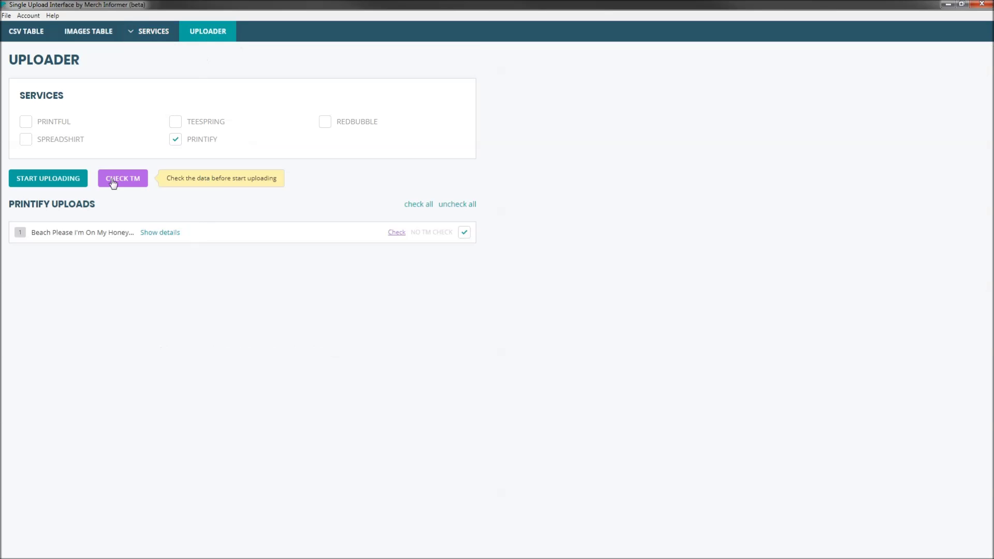
click(178, 140)
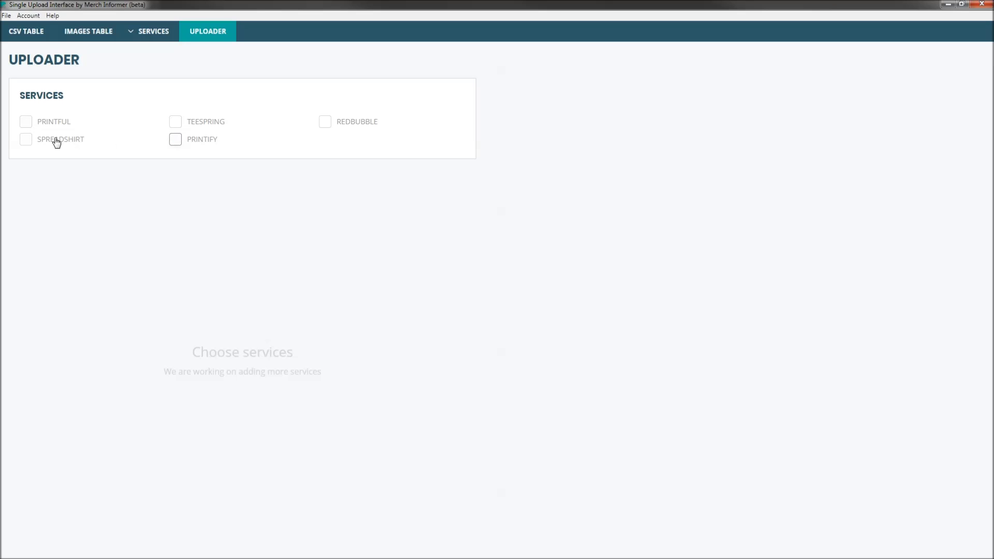
click(175, 122)
click(59, 182)
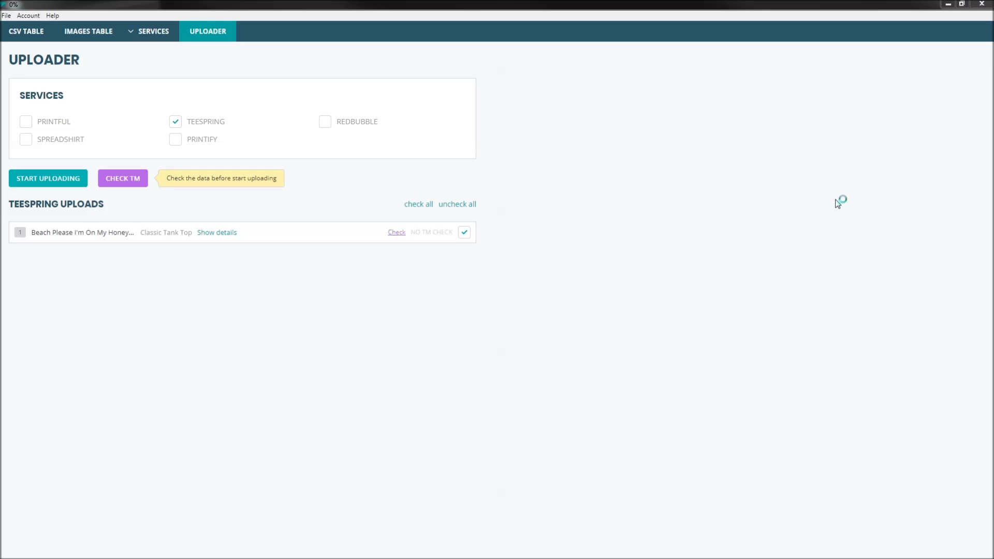
drag(608, 120, 521, 117)
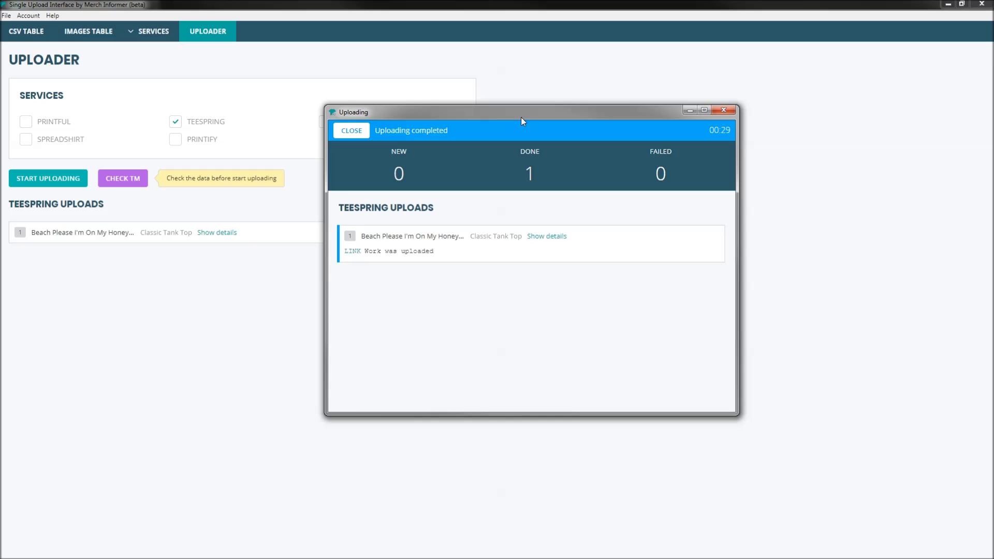
Step: Open the uploaded listing's link and view its Classic Pullover Hoodie and Classic Tank Top
click(353, 252)
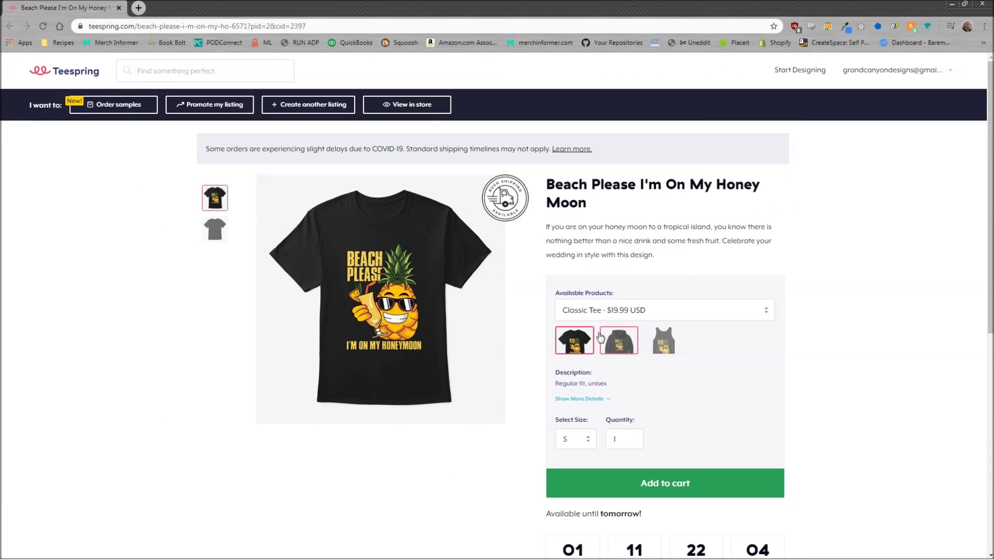
click(623, 347)
click(662, 343)
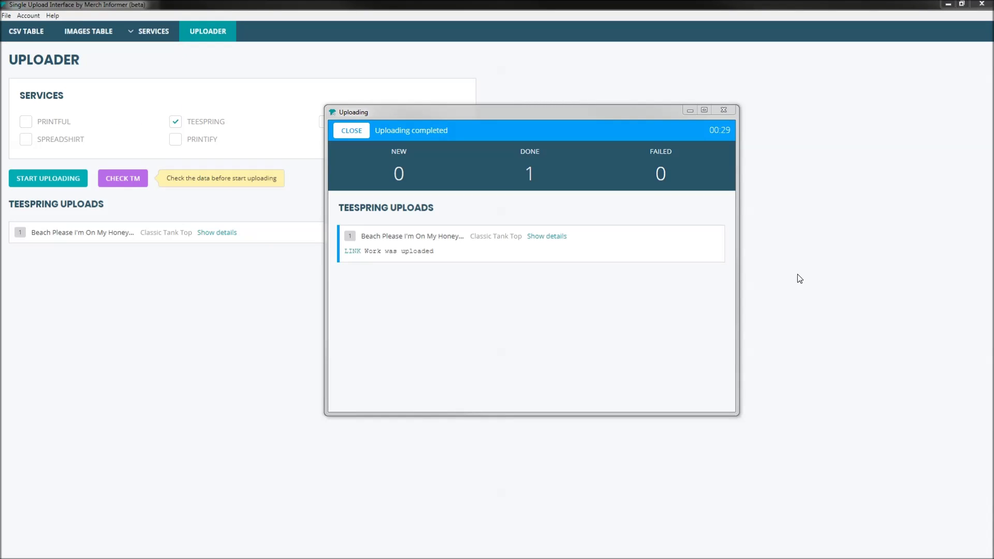
Step: Close the uploading report and deselect Teespring in the uploader
click(351, 129)
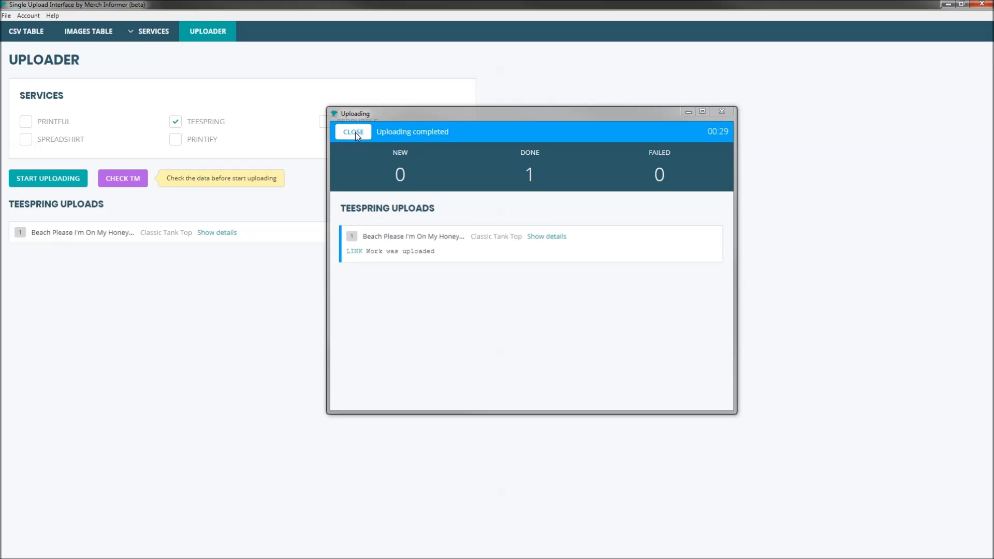
click(176, 123)
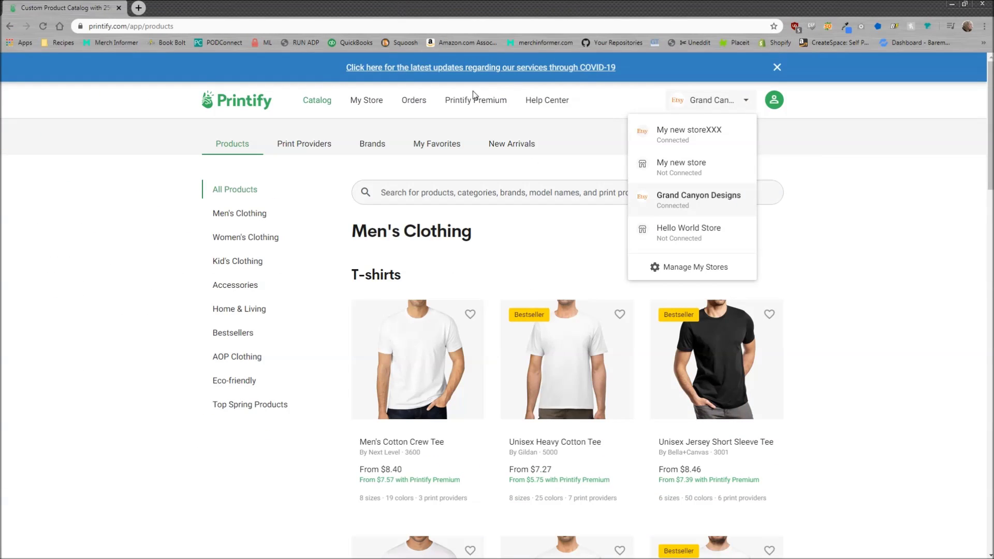
Step: Dismiss the store list in the Printify catalog and open the Men's Cotton Crew Tee product page
click(883, 201)
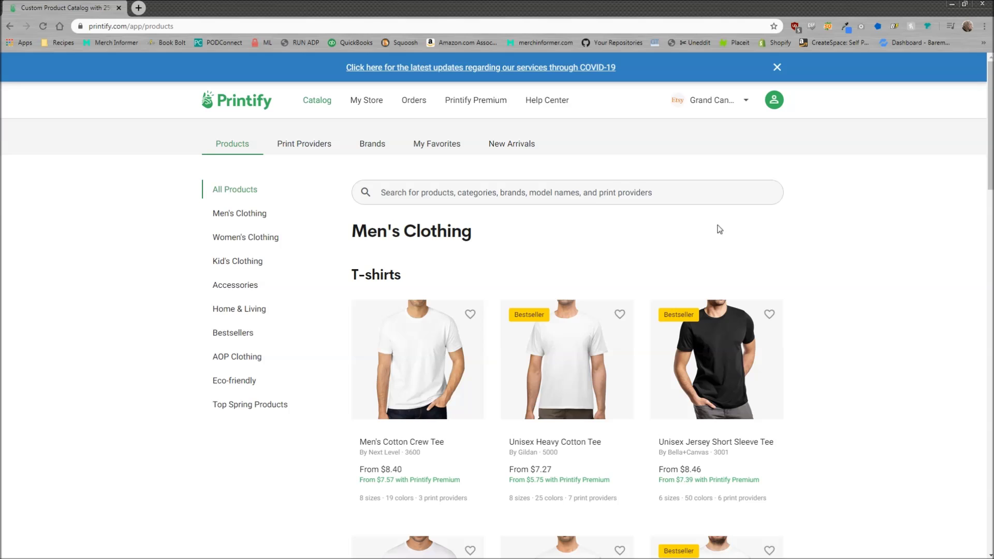
scroll(700, 312, down, 1)
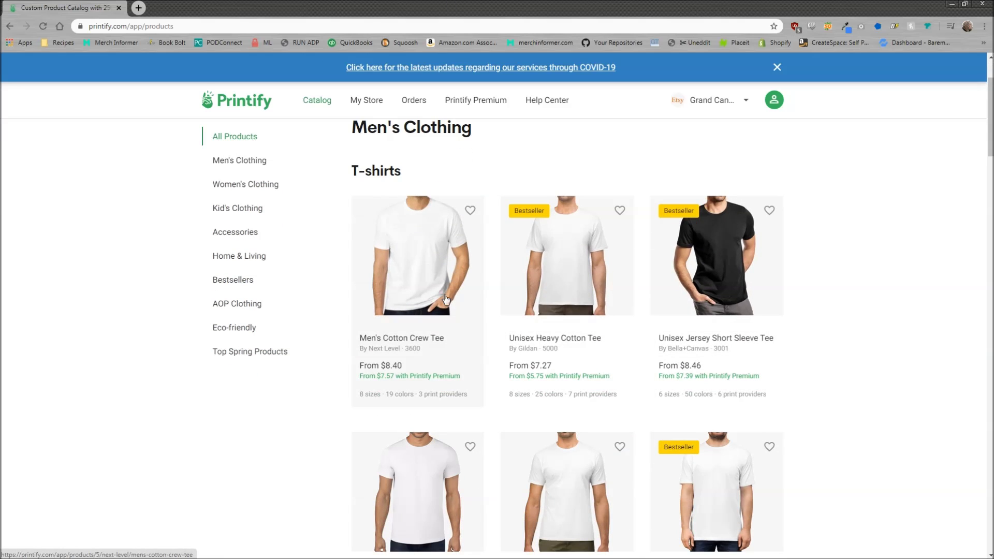
click(446, 295)
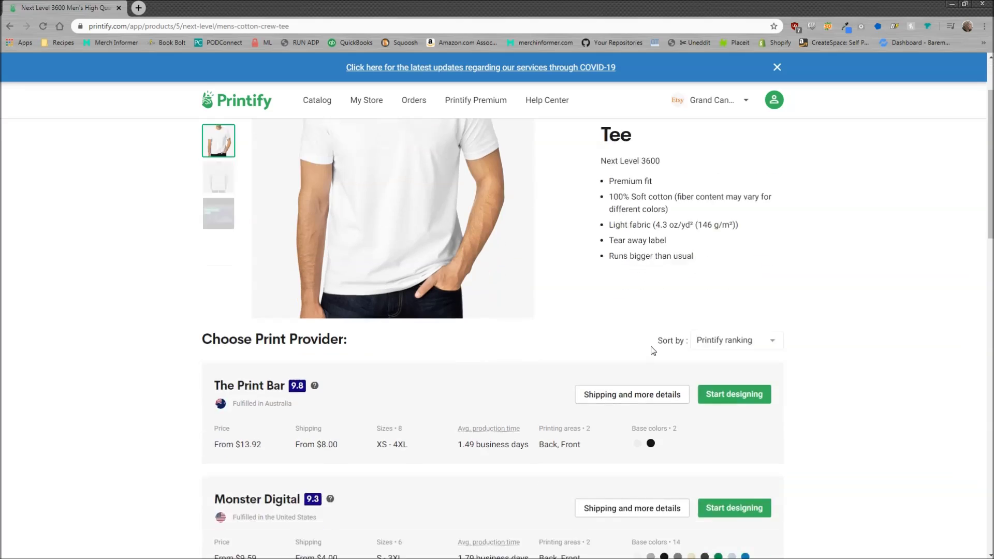
Step: Examine the price, shipping, sizes and colors of the print providers offered for the Men's Cotton Crew Tee
scroll(652, 348, down, 6)
scroll(271, 180, up, 2)
drag(350, 235, 262, 237)
scroll(355, 264, down, 2)
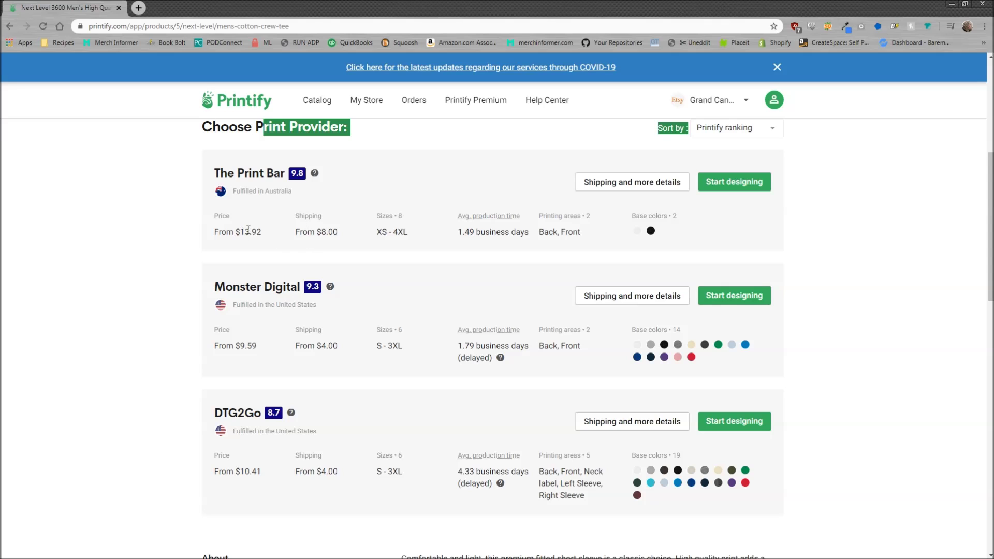
drag(262, 232, 235, 232)
drag(338, 232, 315, 232)
click(406, 231)
drag(405, 232, 377, 232)
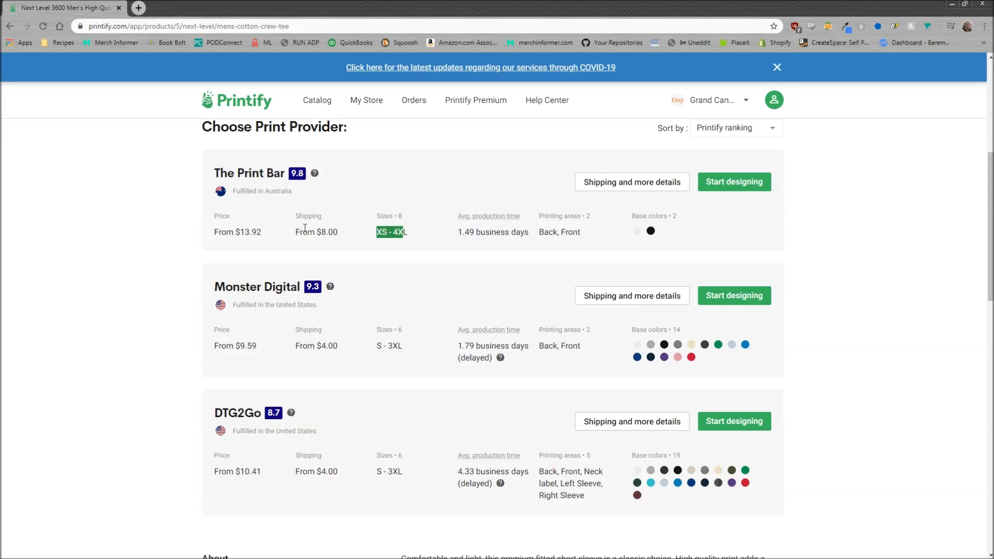
triple_click(402, 232)
click(392, 233)
scroll(604, 378, down, 2)
scroll(527, 377, up, 8)
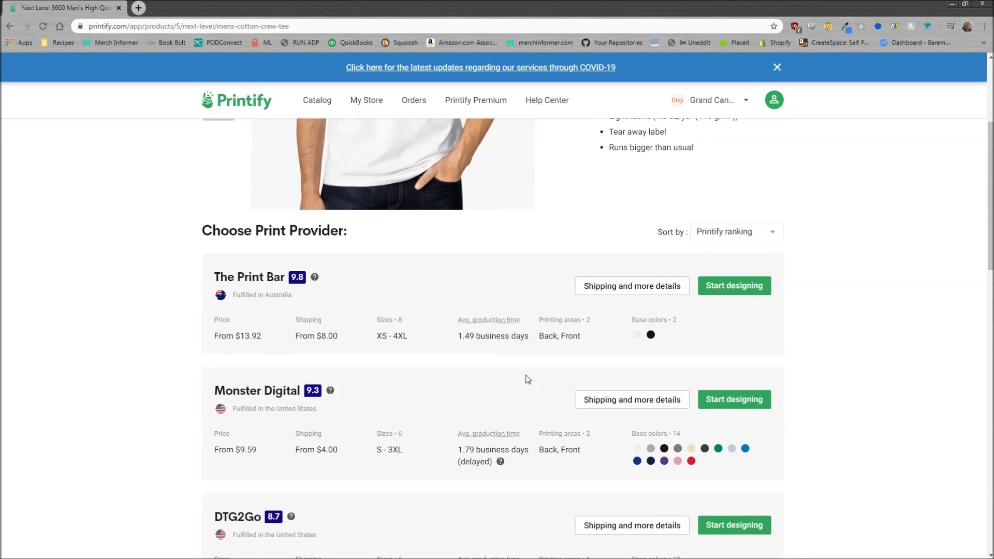
scroll(458, 310, down, 4)
Step: Switch to the Single Upload Interface, open the Printify service settings and choose Monster Digital as the print provider
key(alt+Tab)
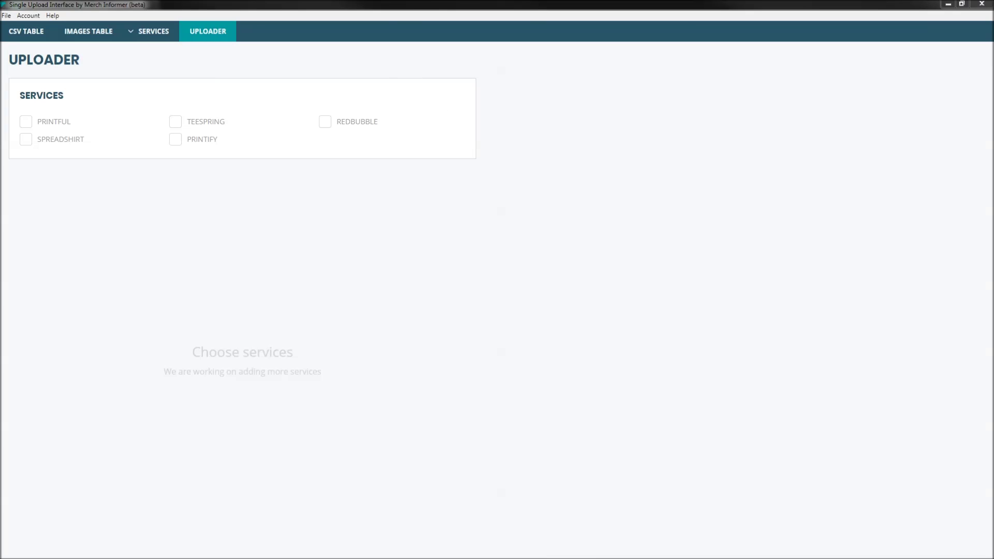
click(150, 32)
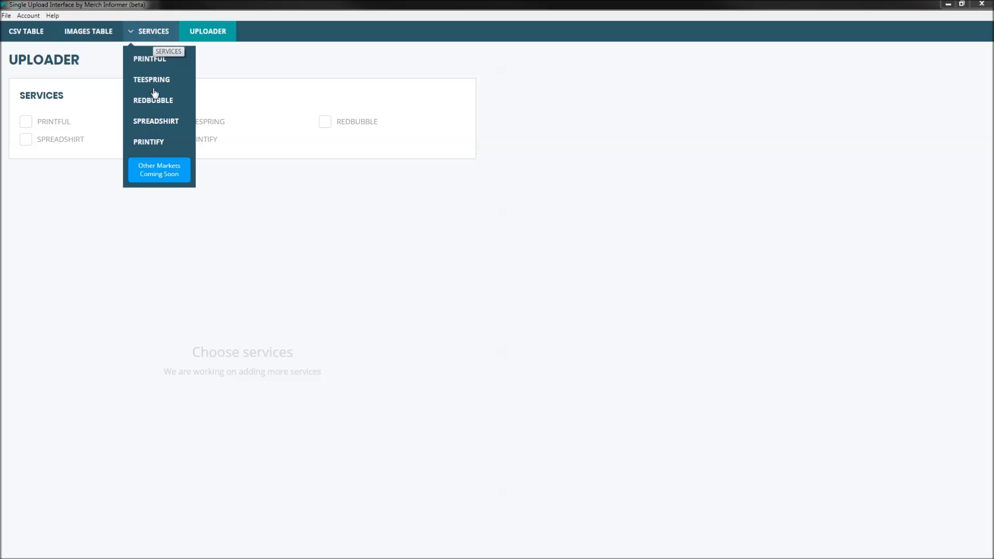
click(156, 143)
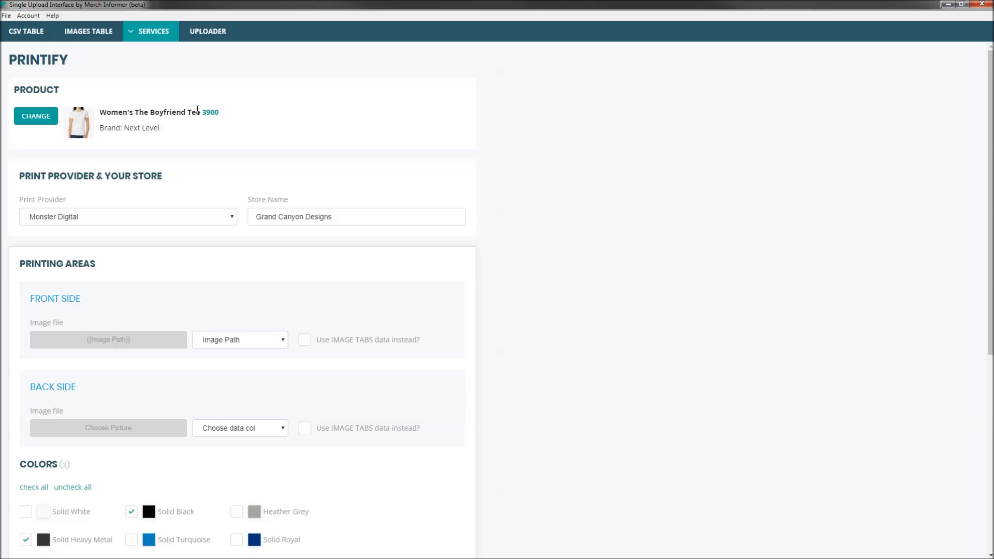
click(116, 221)
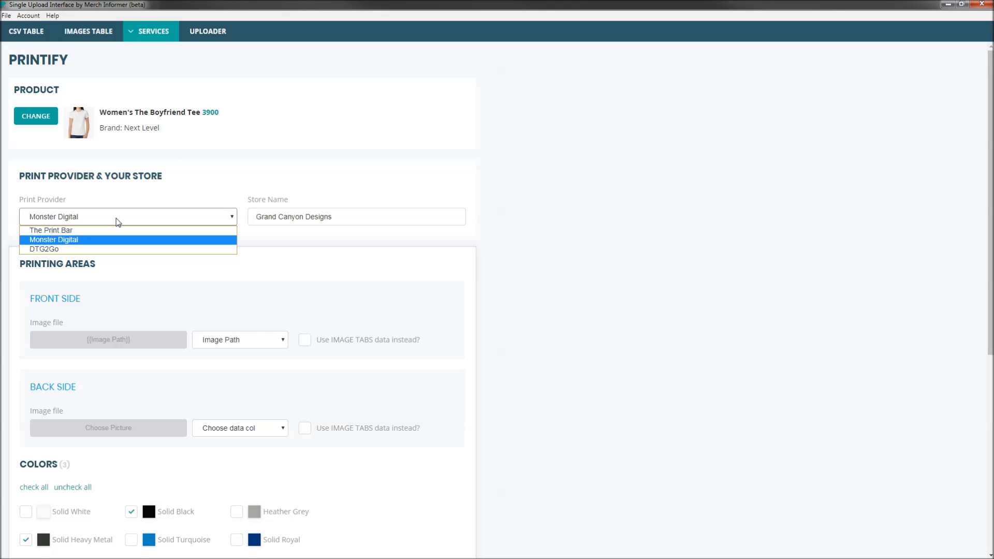
click(73, 241)
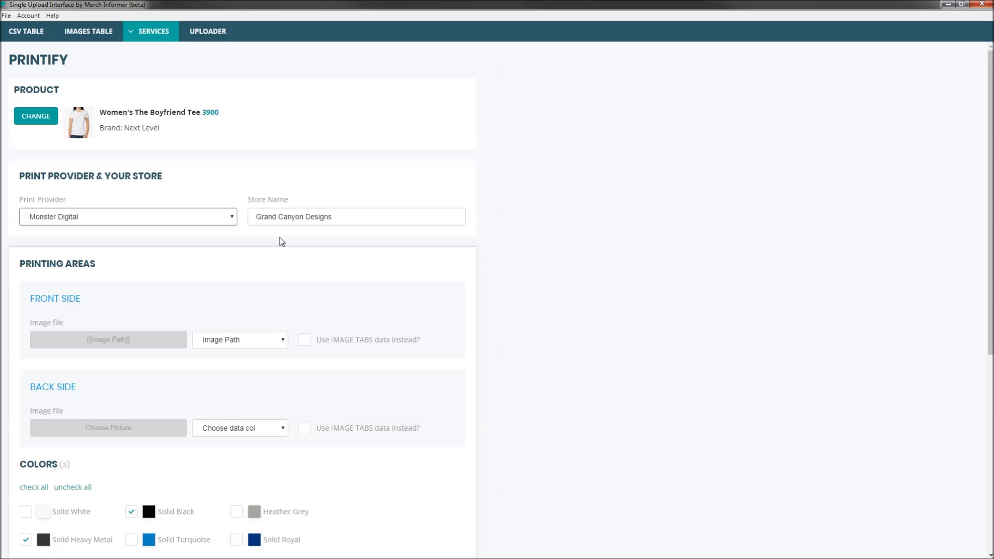
Step: Compare the stores listed in the Printify account in Chrome with the Store Name in the Printify service settings
key(alt+Tab)
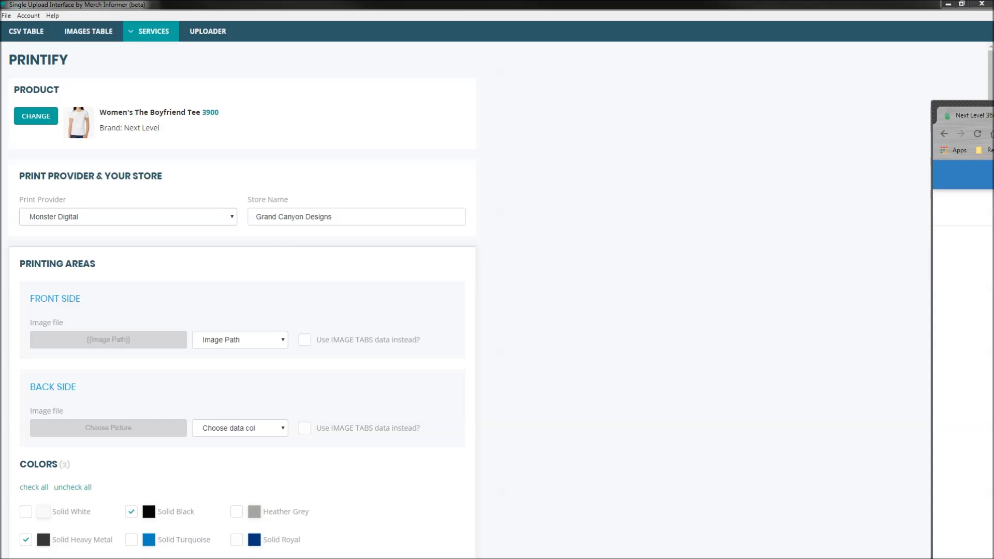
scroll(552, 251, up, 4)
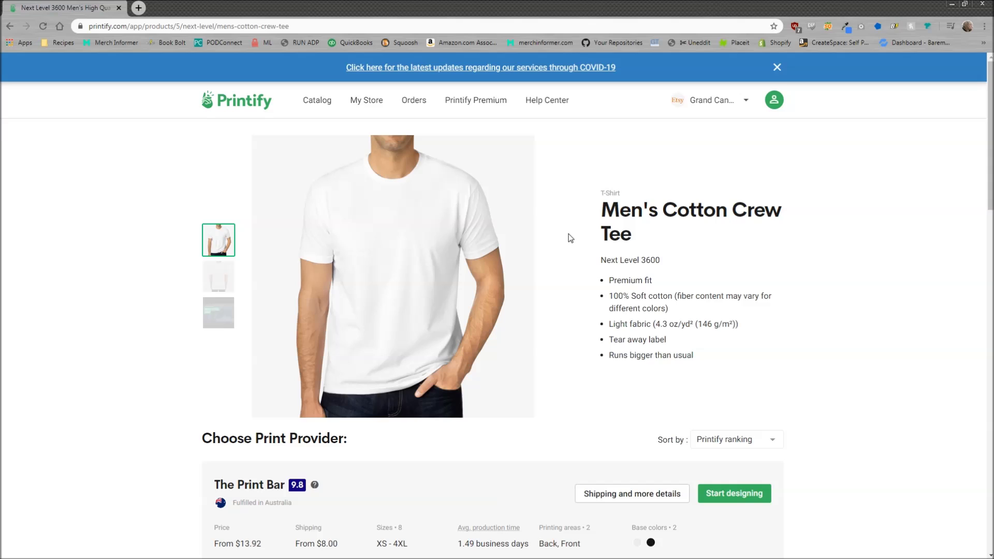
click(744, 105)
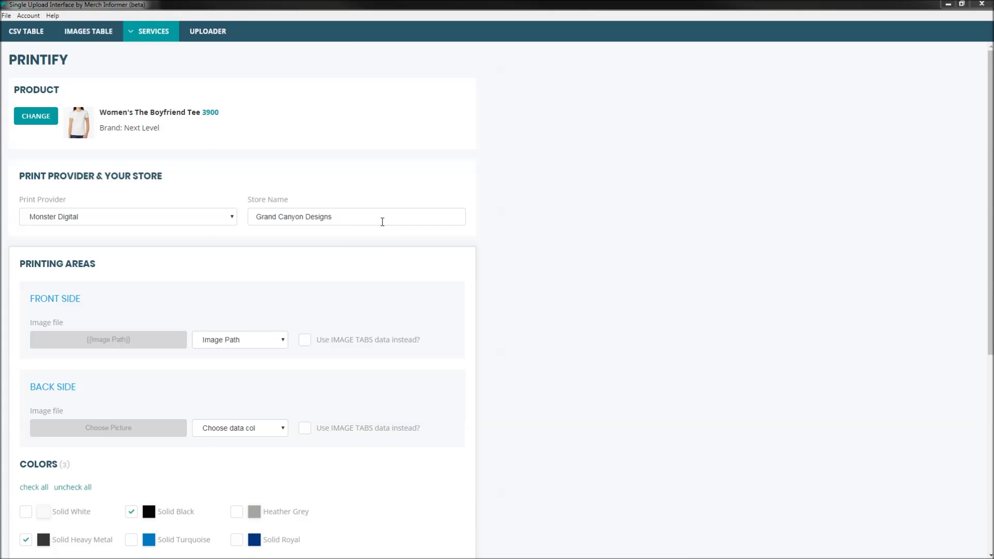
drag(382, 222, 217, 193)
click(296, 179)
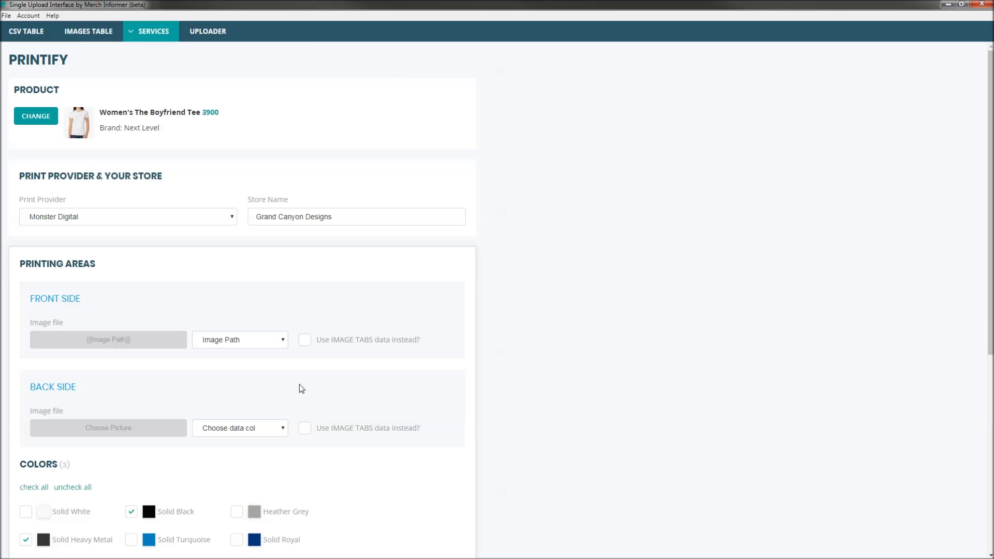
Step: Check the CSV table's columns and map the Printify Title, Description and Price fields to the data columns of the same names
scroll(301, 385, down, 2)
click(28, 31)
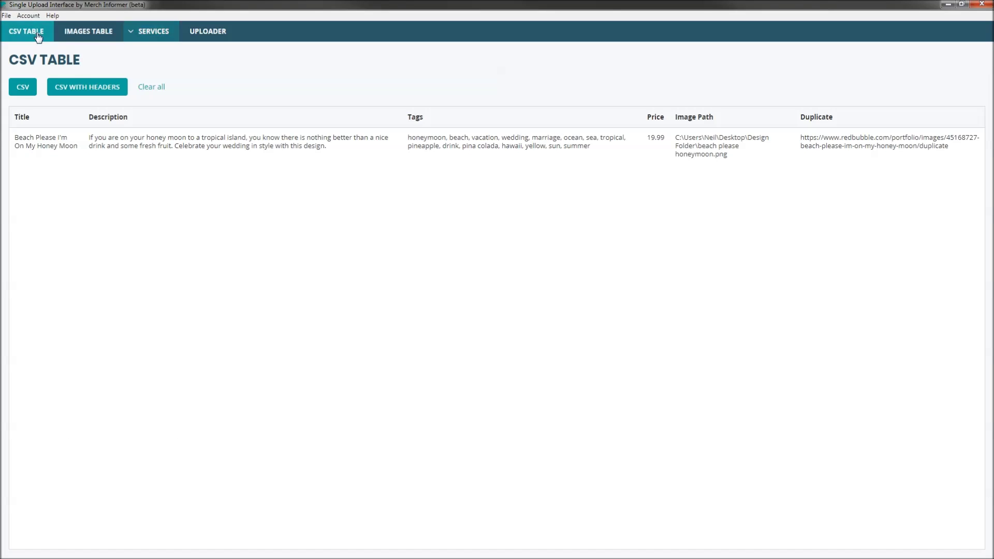
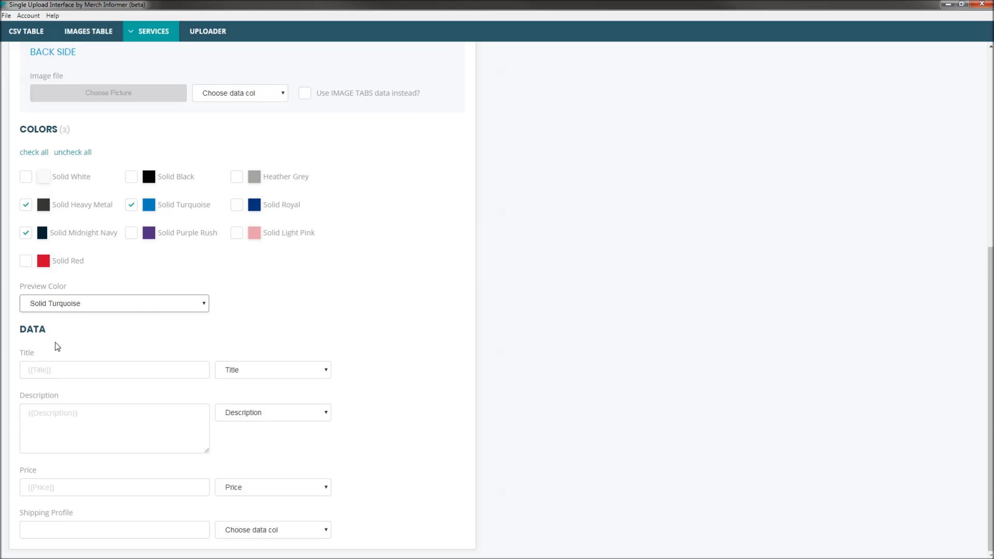
click(256, 369)
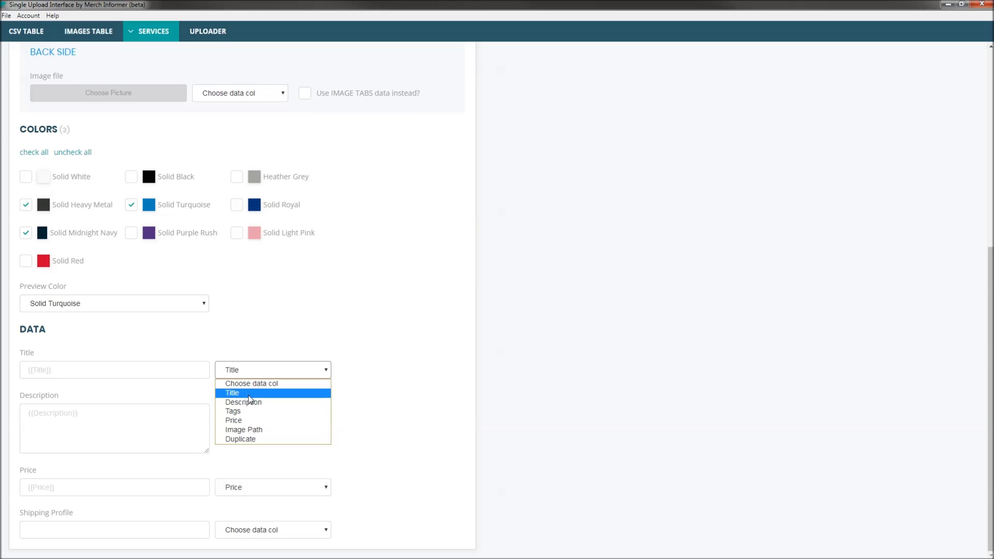
click(251, 395)
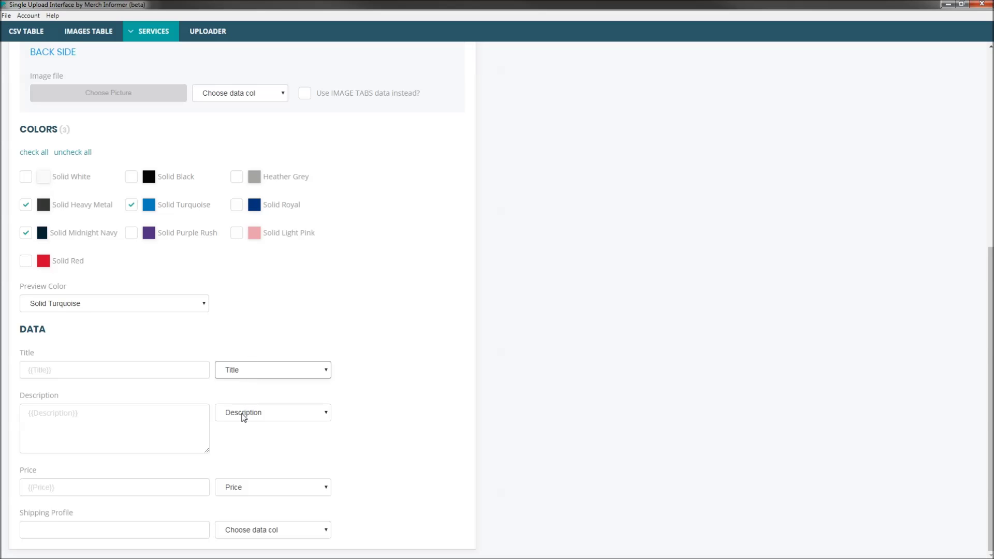
click(260, 419)
click(241, 449)
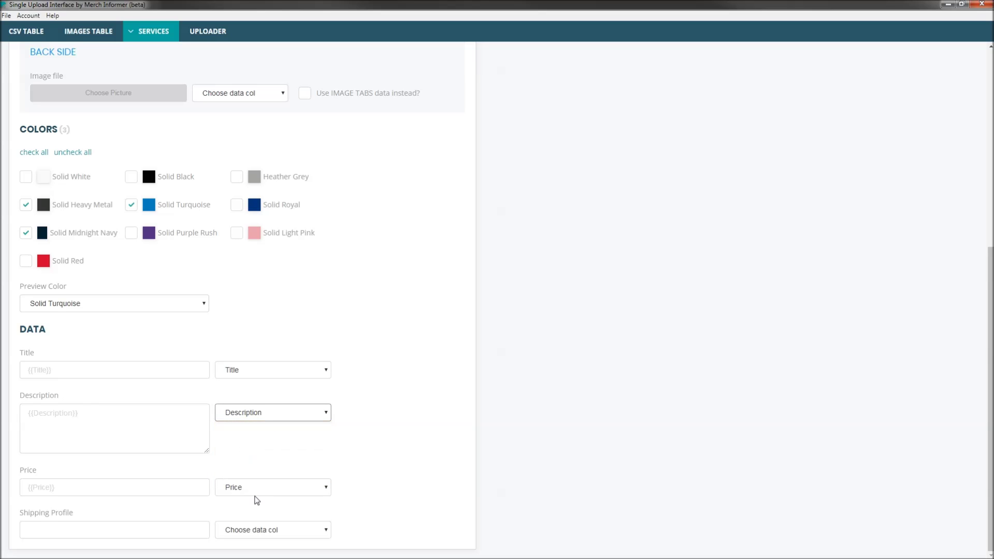
click(255, 497)
click(244, 455)
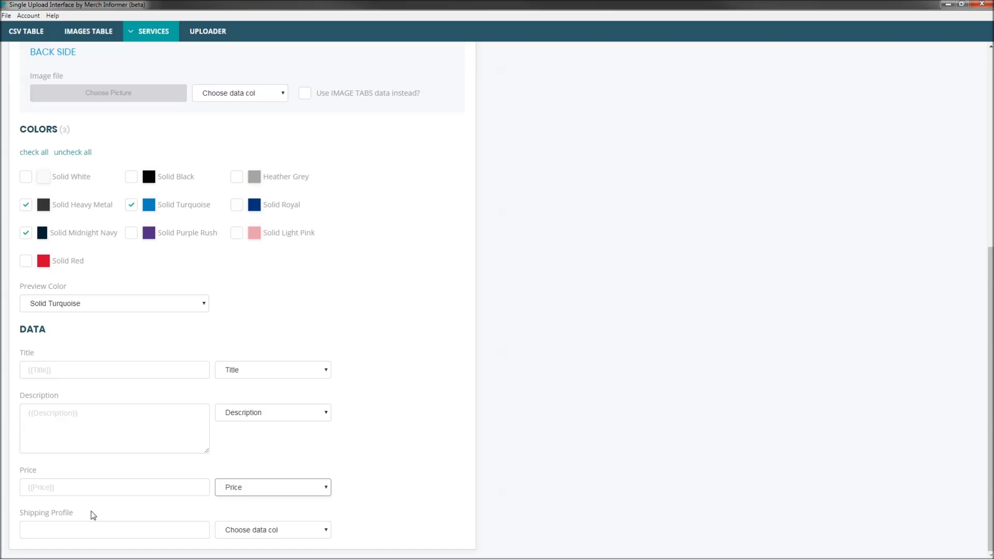
Step: Review the Printify service settings, from the Shipping Profile field back up to the product, print provider and store name
click(117, 534)
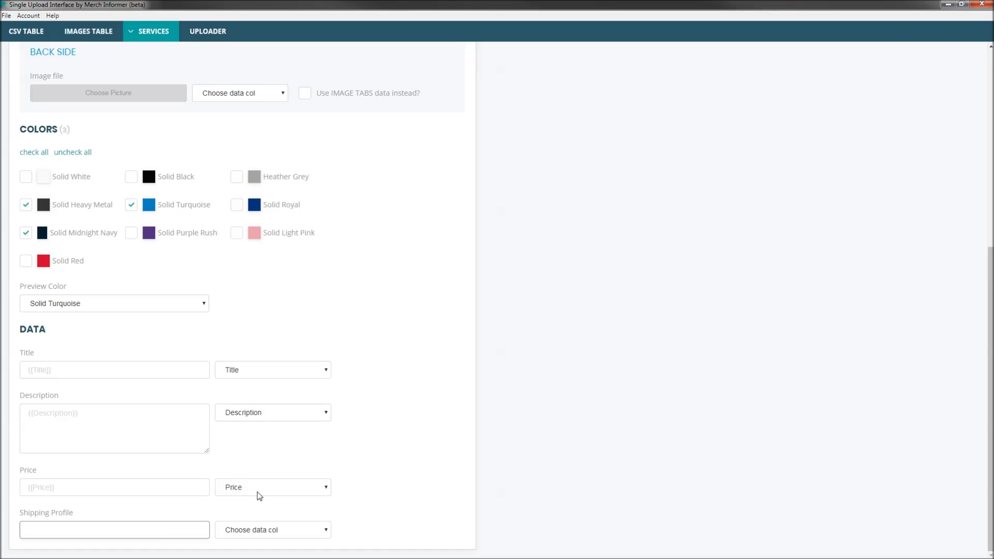
scroll(257, 503, up, 6)
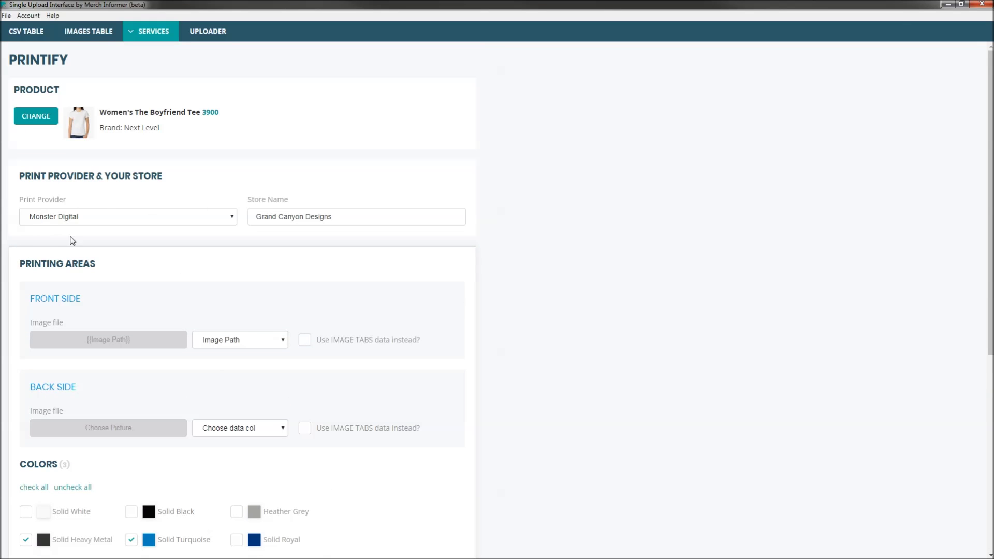
scroll(263, 311, down, 6)
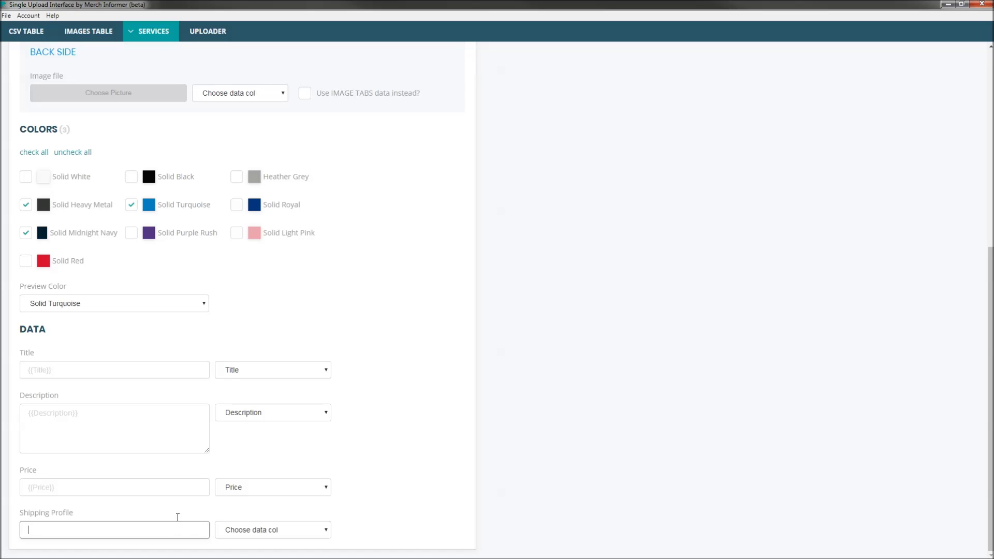
scroll(239, 393, up, 6)
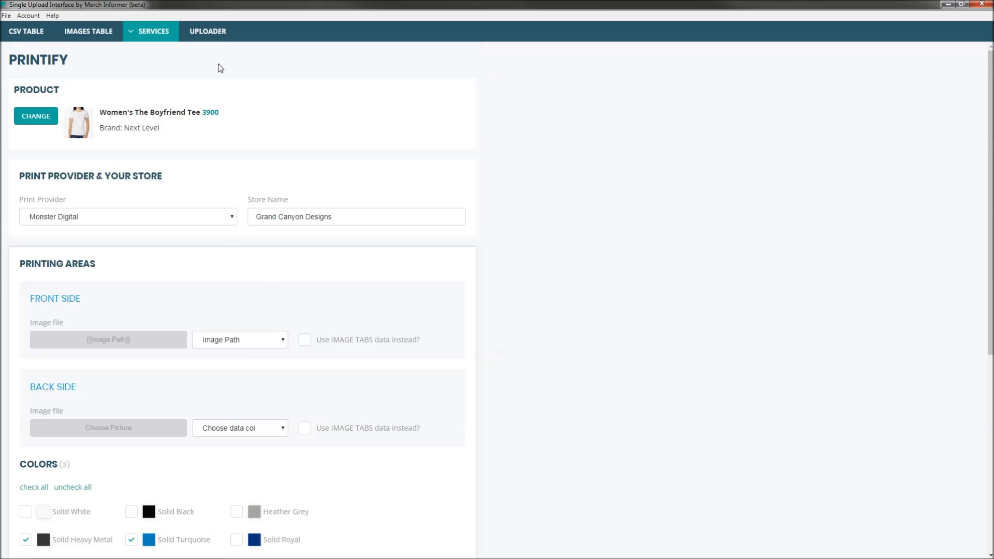
Step: Select Printify as the upload service, show the details of the Beach Please I'm On My Honey Moon entry and start uploading
click(220, 33)
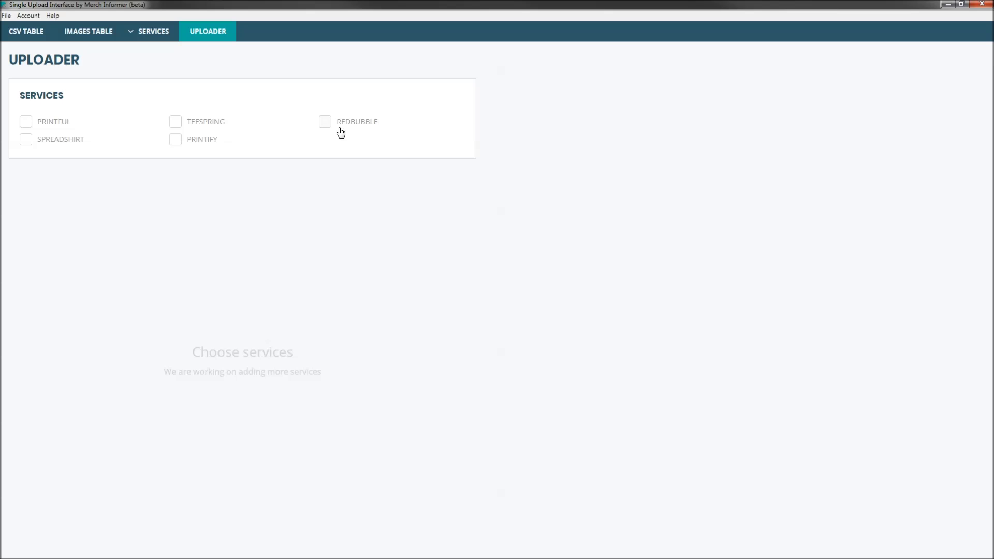
click(176, 141)
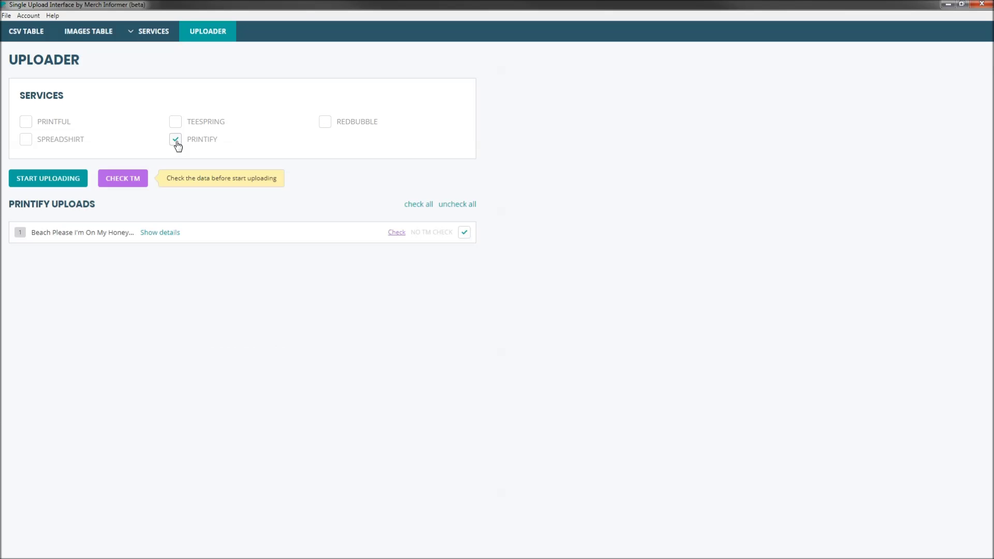
click(176, 233)
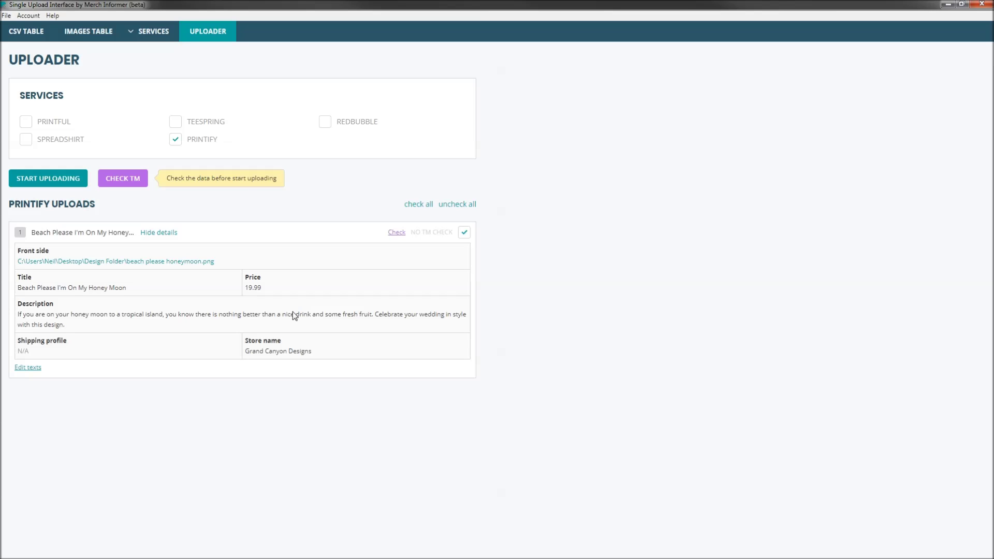
click(68, 182)
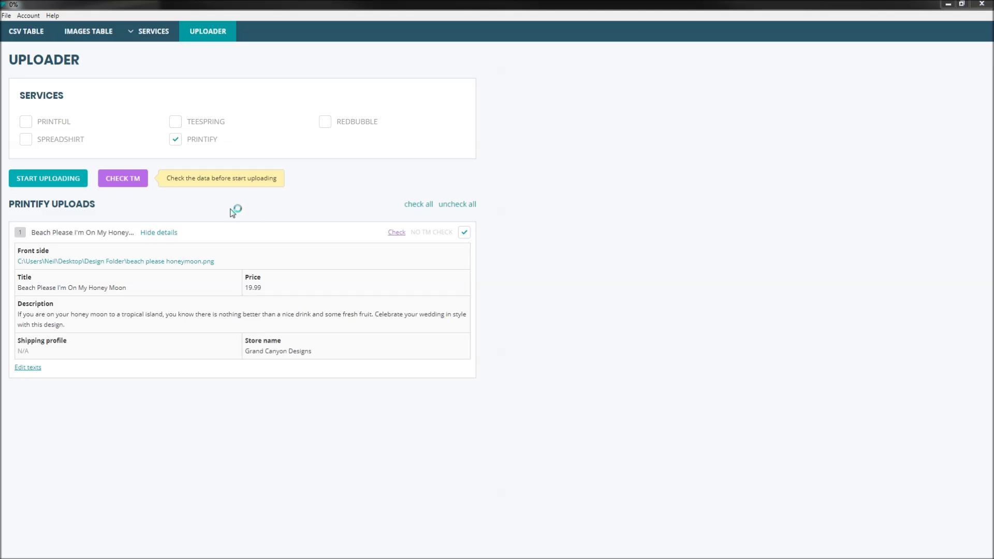
drag(551, 146, 503, 129)
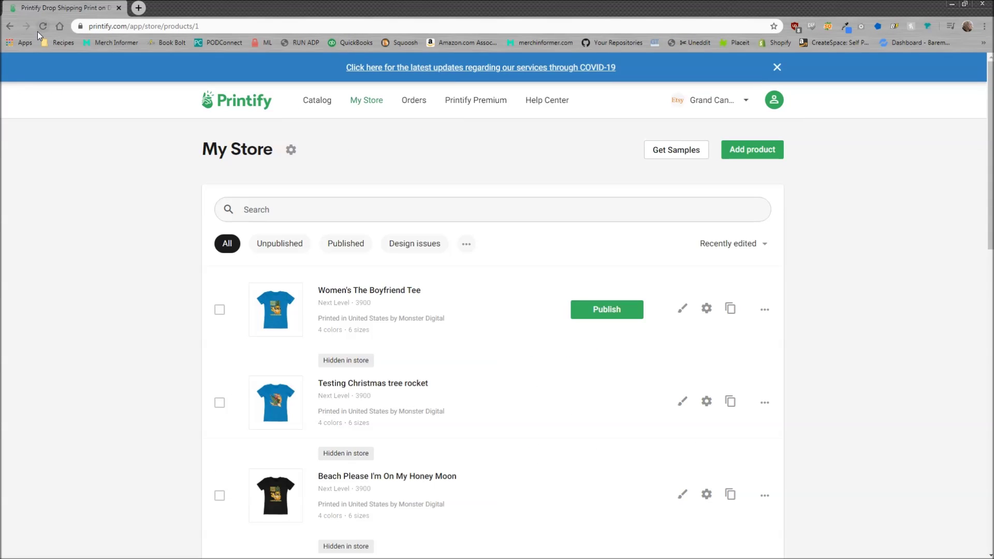
Step: Refresh the Printify store and the Etsy draft listings in Chrome, and open the newest Beach Please I'm On My Honey Moon draft
click(38, 28)
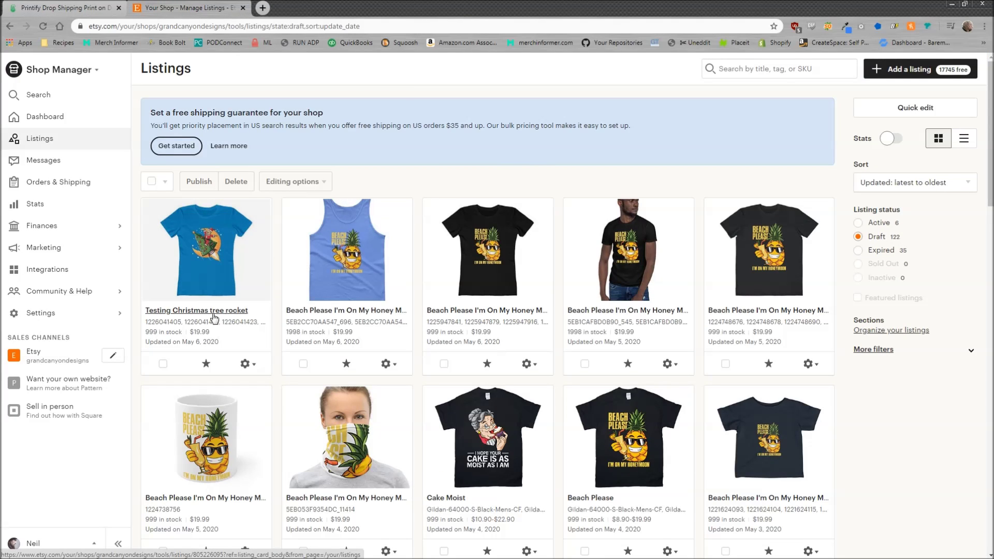
click(44, 26)
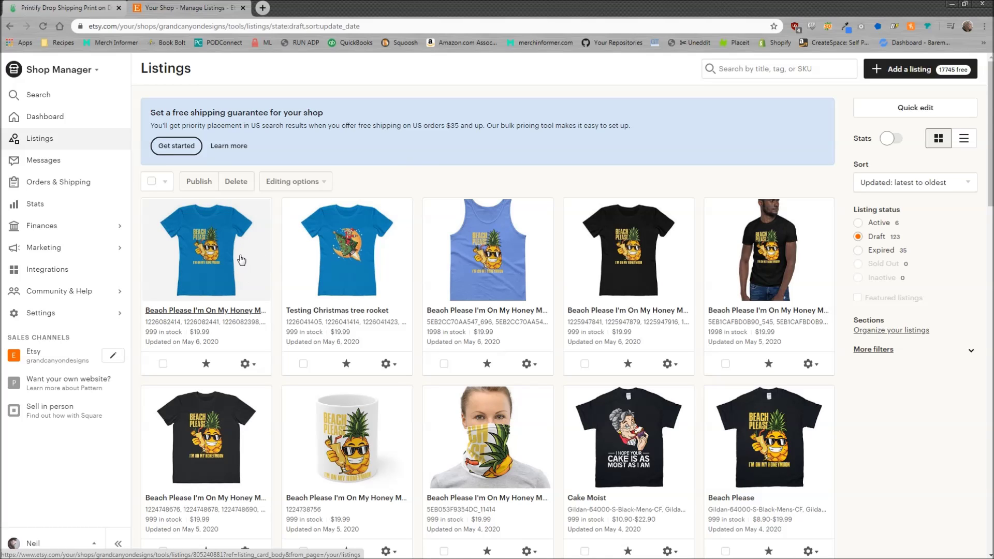
click(213, 311)
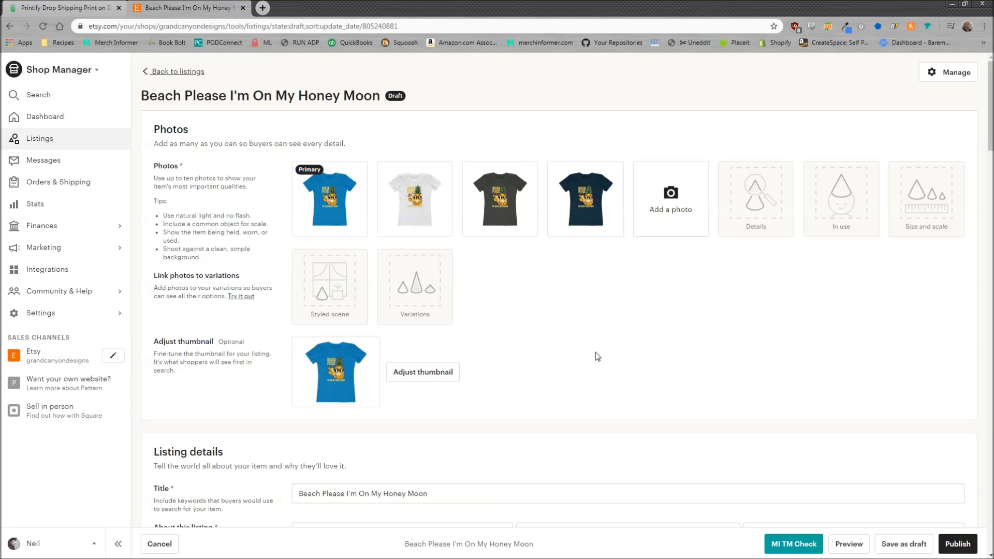
Step: Examine the Etsy draft's title, description, production partners, tags, pricing and variations, and return to the Printify store's product list
scroll(596, 352, down, 4)
click(438, 285)
key(ctrl+a)
scroll(508, 304, down, 10)
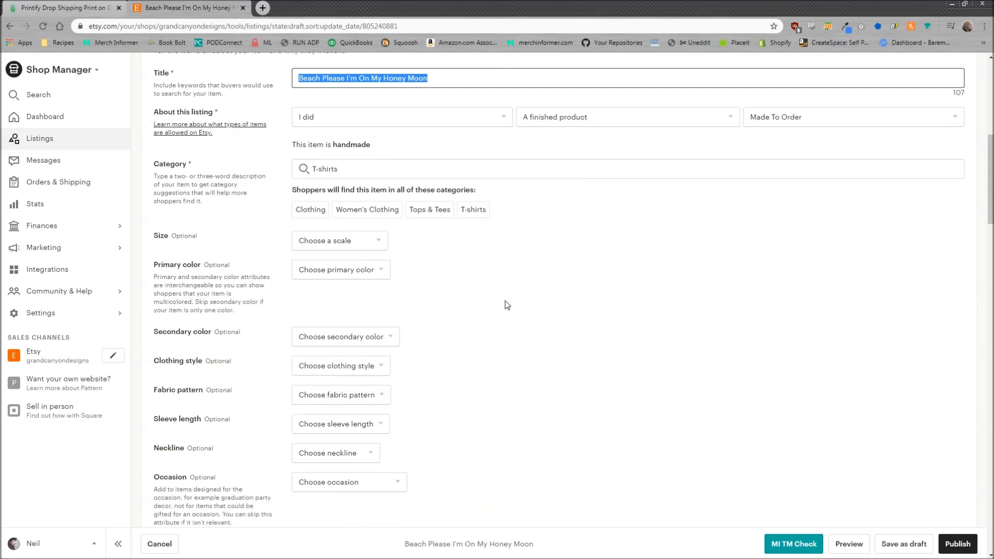
click(422, 381)
scroll(478, 372, down, 8)
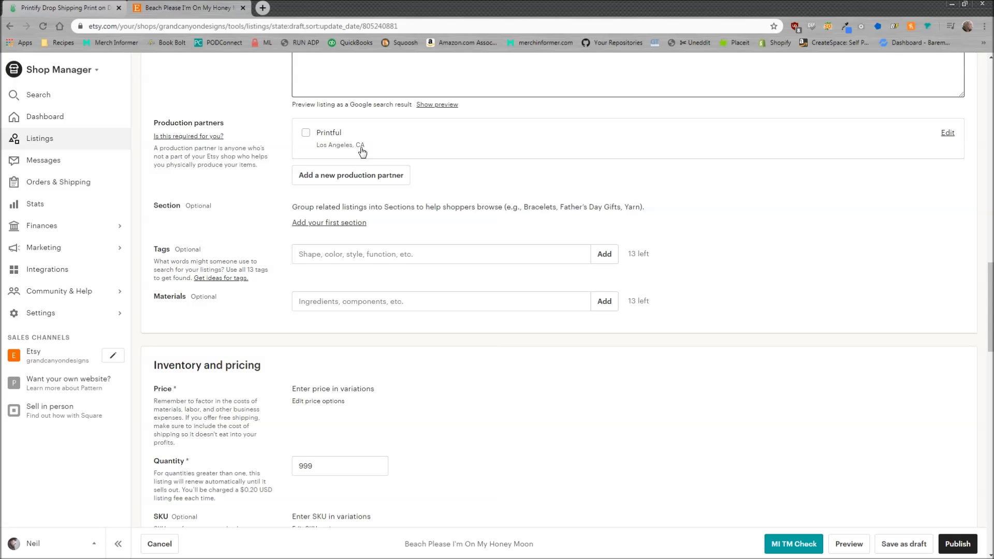
scroll(500, 285, down, 6)
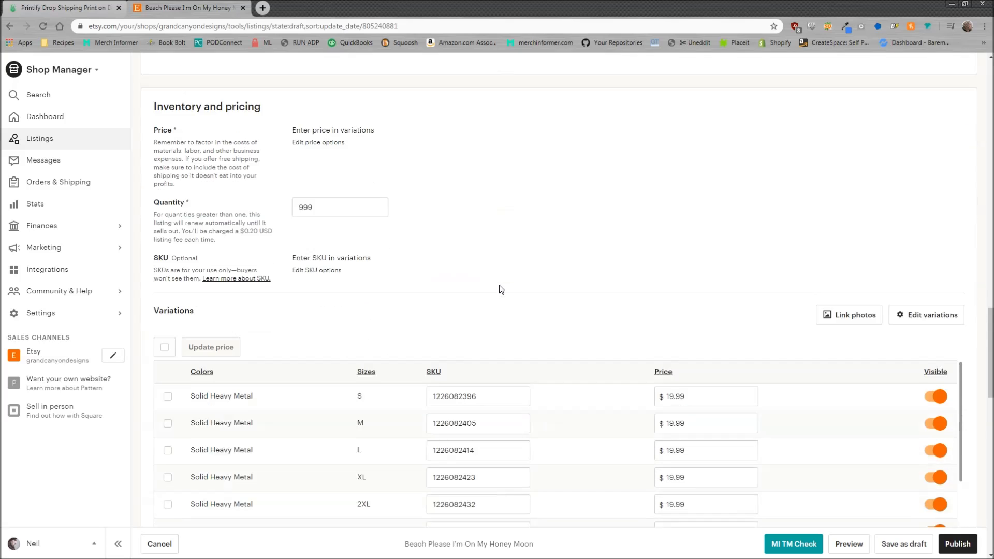
scroll(501, 288, down, 5)
scroll(502, 292, up, 10)
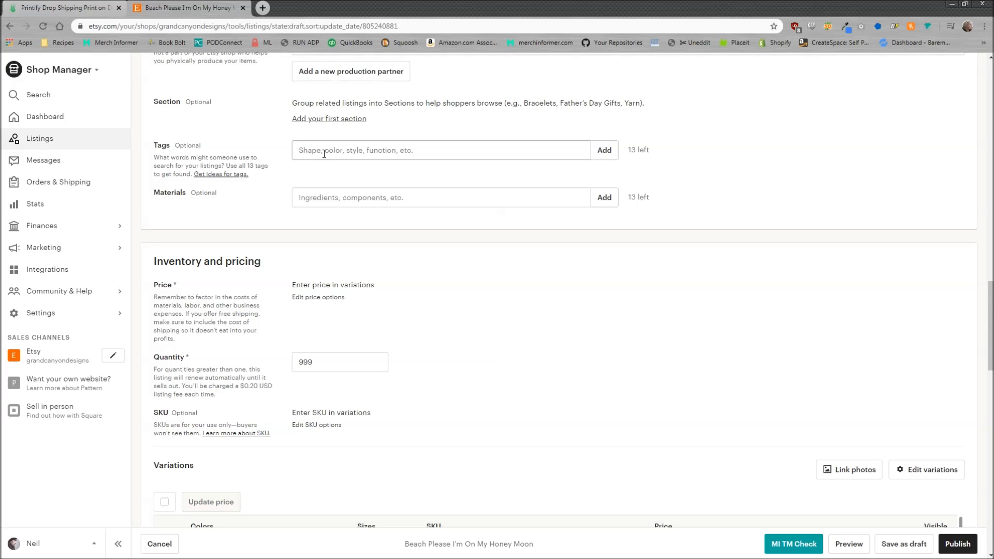
click(38, 7)
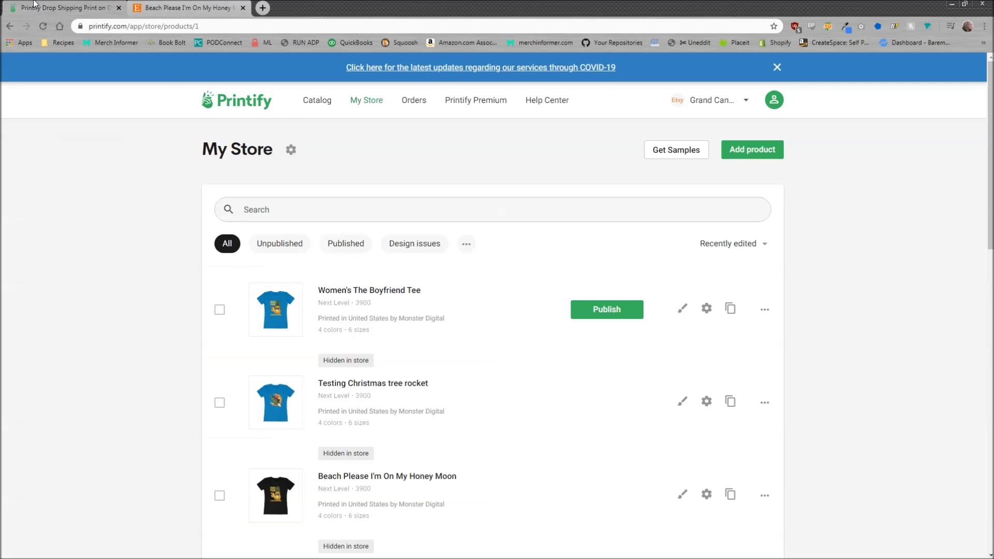